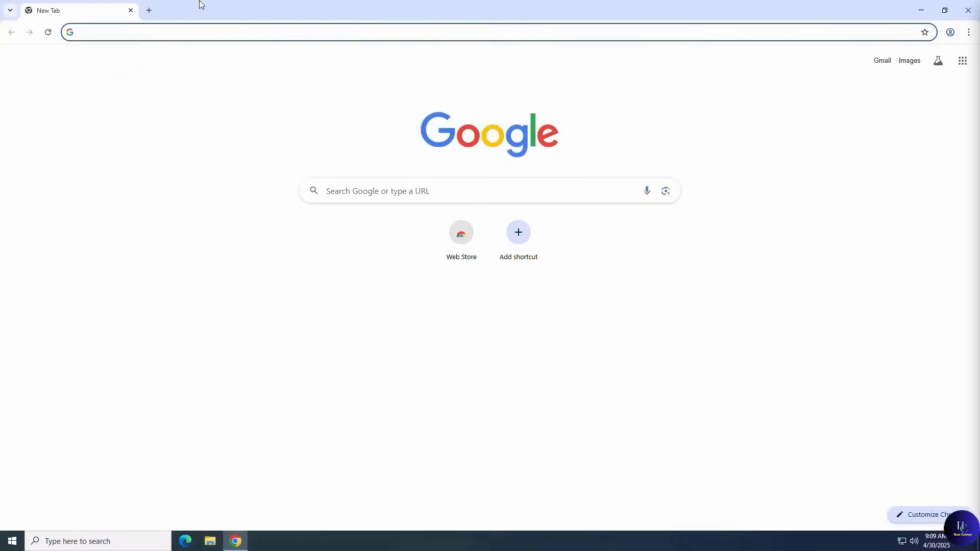
Step: Search Google for 'windows 11 iso download' and open Microsoft's Download Windows 11 page
type("wind")
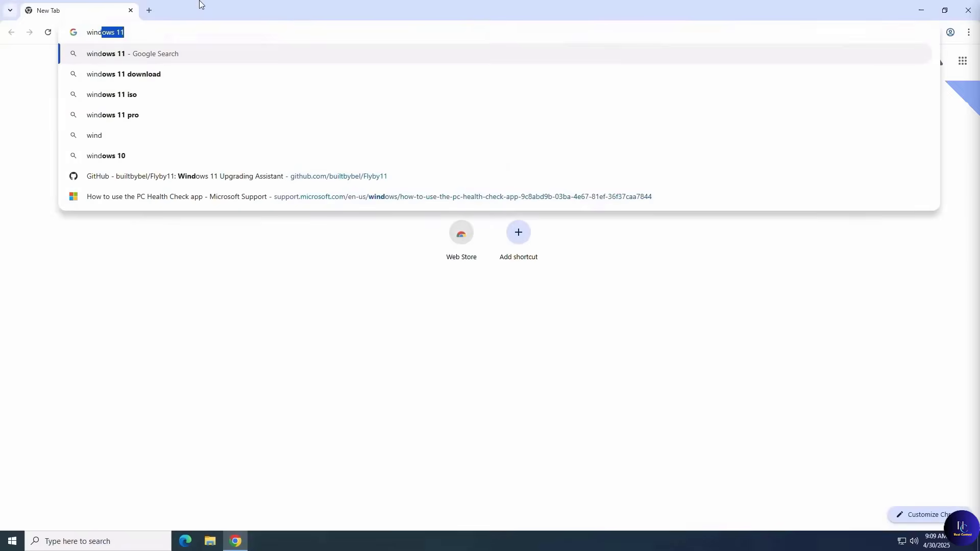
type("ows 11 iso dow")
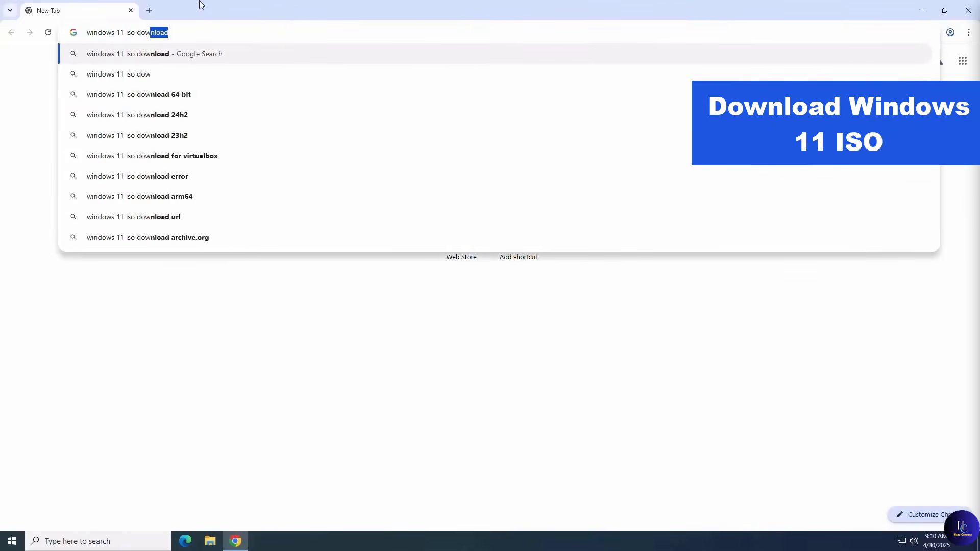
type("nload")
key("Return")
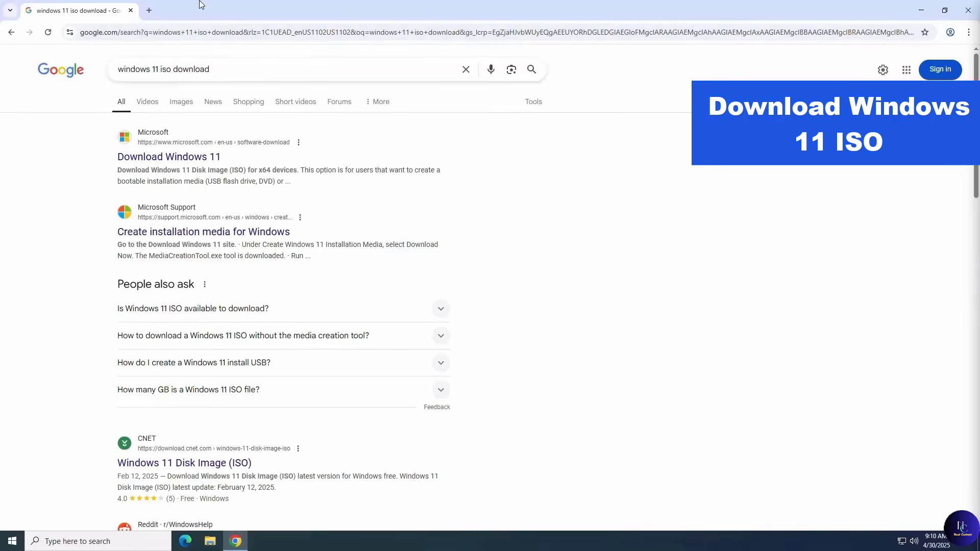
left_click(188, 159)
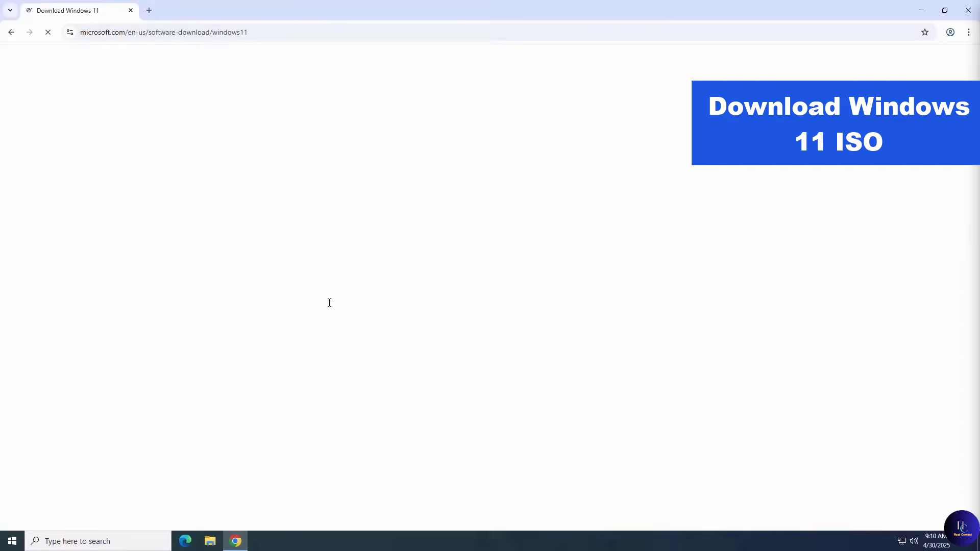
Step: In the disk image section, choose Windows 11 (multi-edition ISO for x64 devices)
scroll(329, 303, "down", 1)
scroll(329, 303, "down", 7)
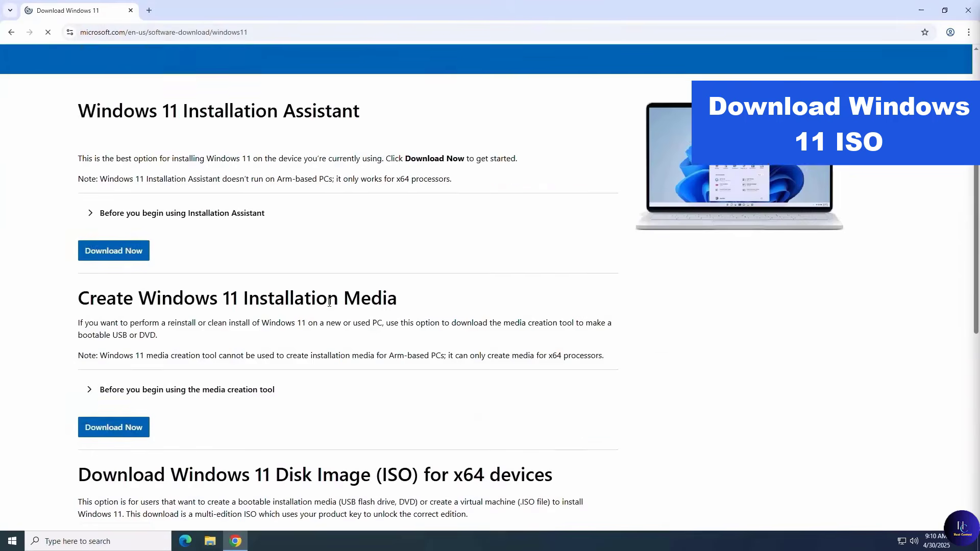
left_click(211, 286)
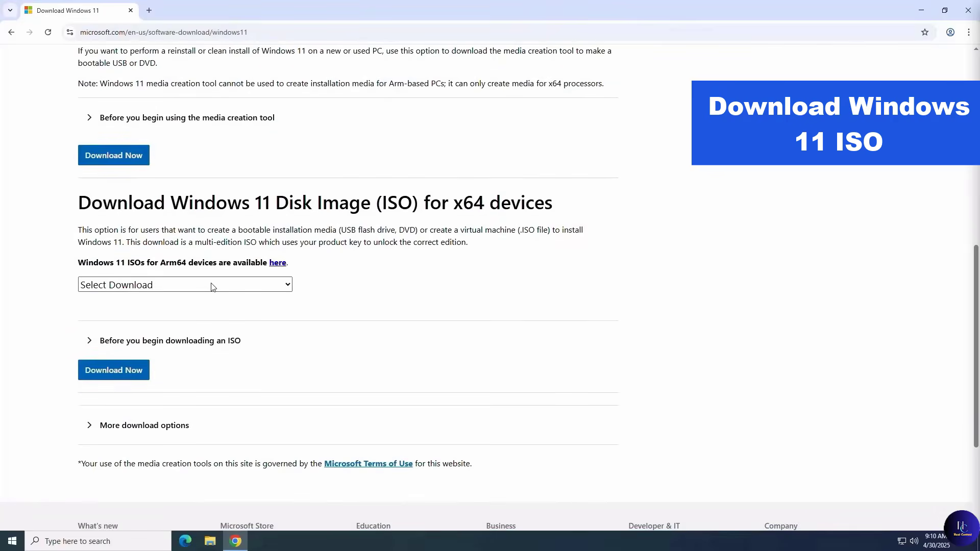
left_click(210, 319)
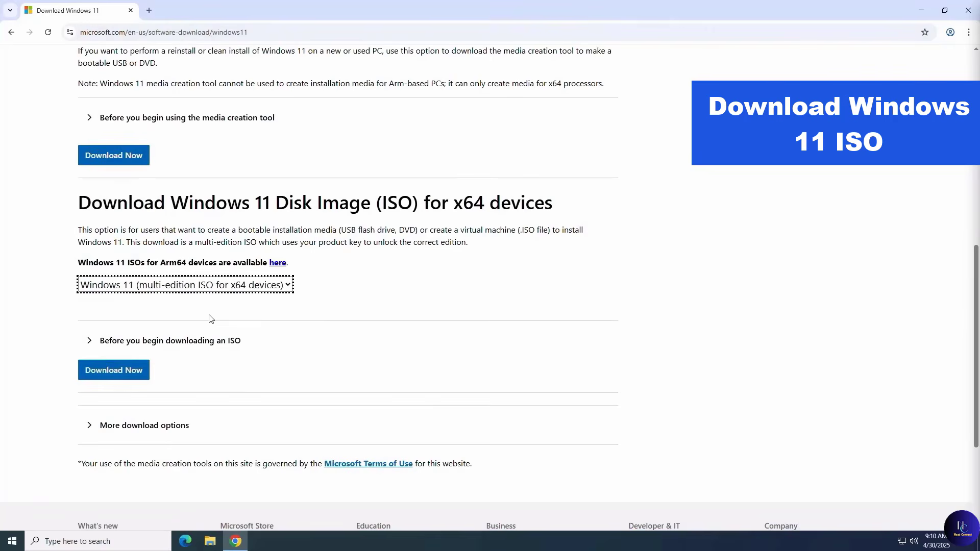
Step: Request the ISO download with English (United States) confirmed as the product language
left_click(131, 374)
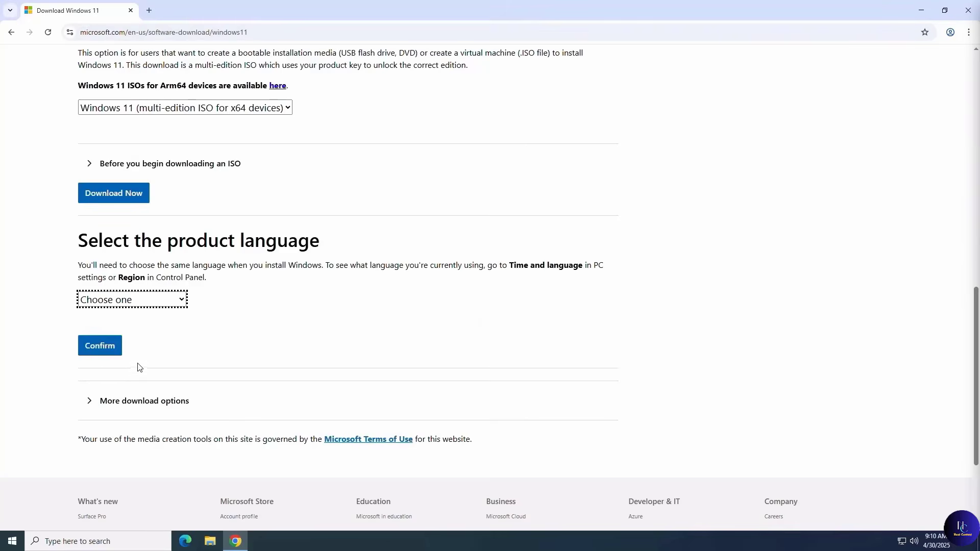
left_click(160, 304)
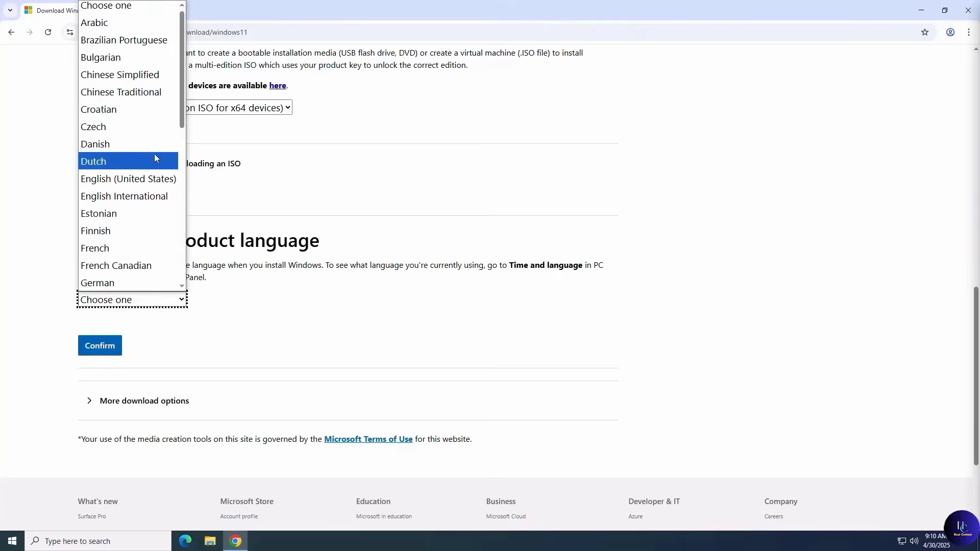
left_click(137, 188)
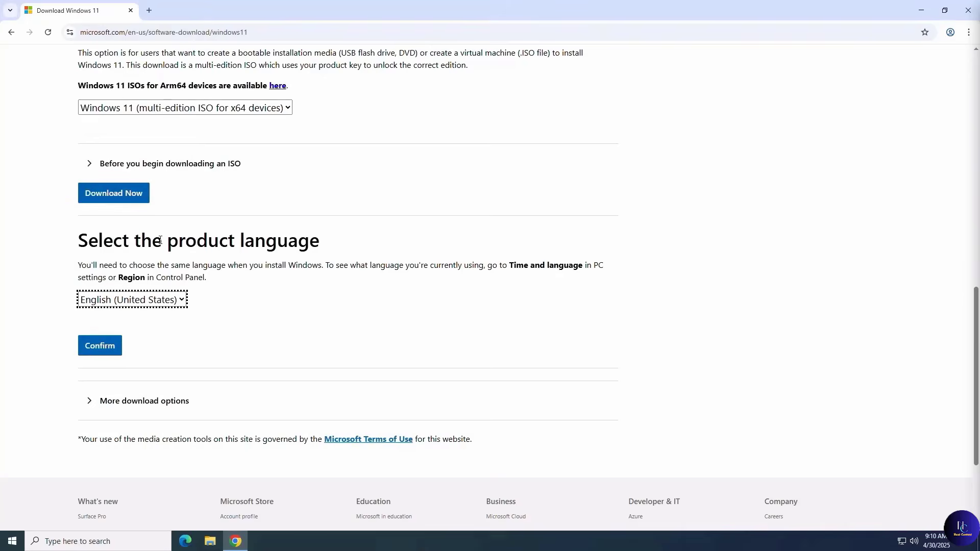
left_click(110, 351)
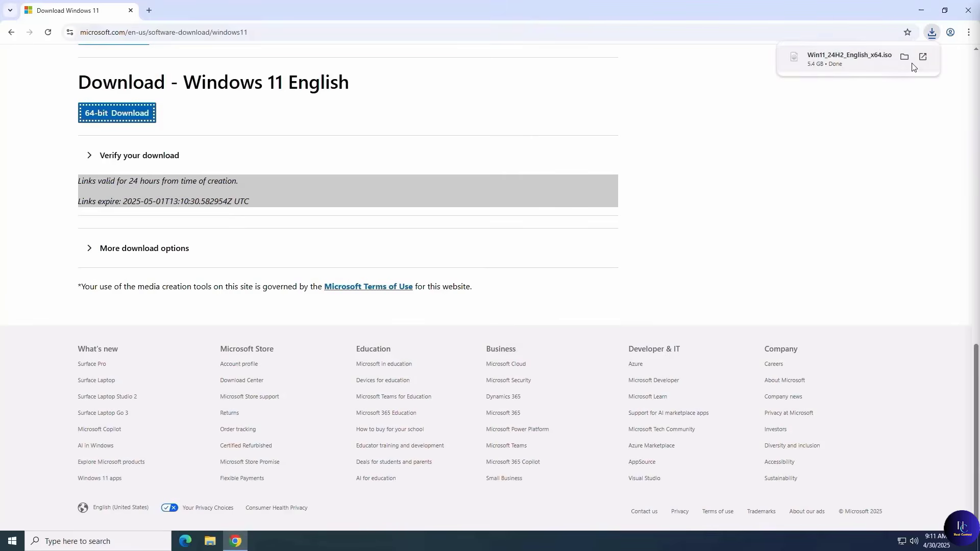
Step: Close Chrome and drag Win11_24H2_English_x64.iso from Downloads onto the desktop
left_click(904, 56)
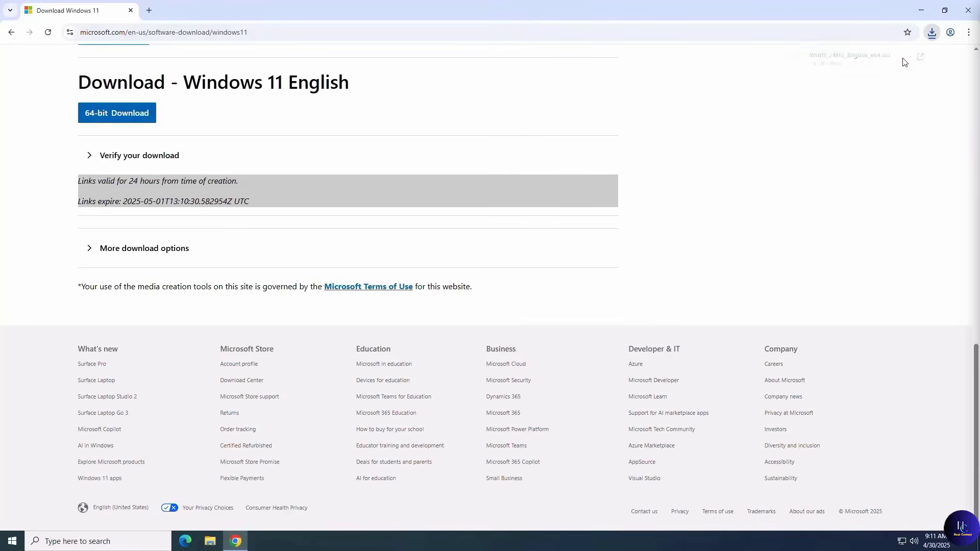
left_click(967, 10)
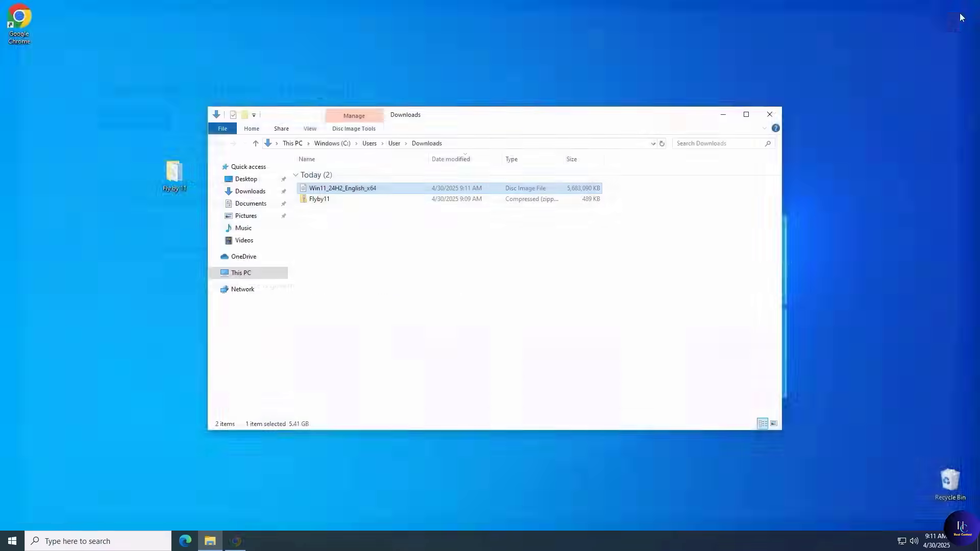
left_click_drag(350, 194, 130, 185)
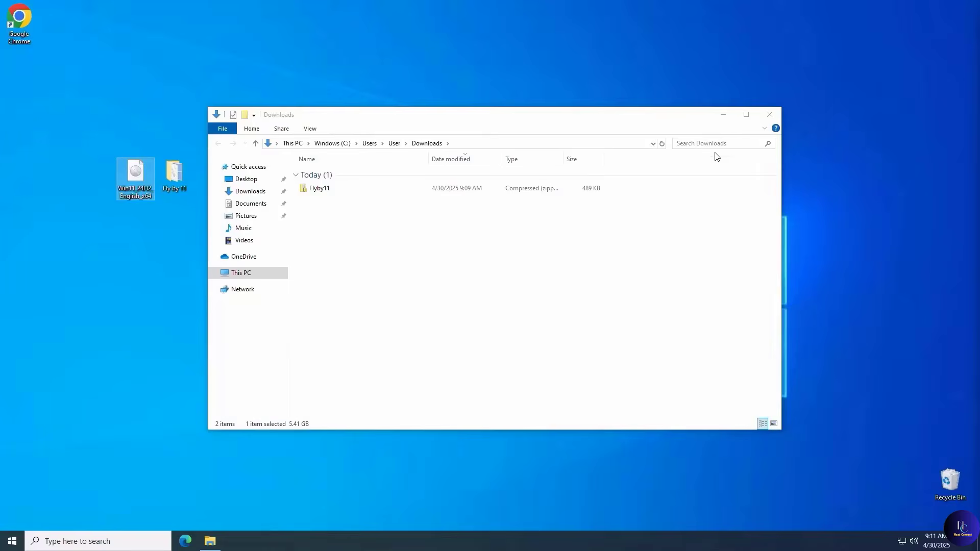
left_click(769, 114)
Step: Search for 'fly by 11' and open the Flyby11 GitHub repository
left_click(658, 181)
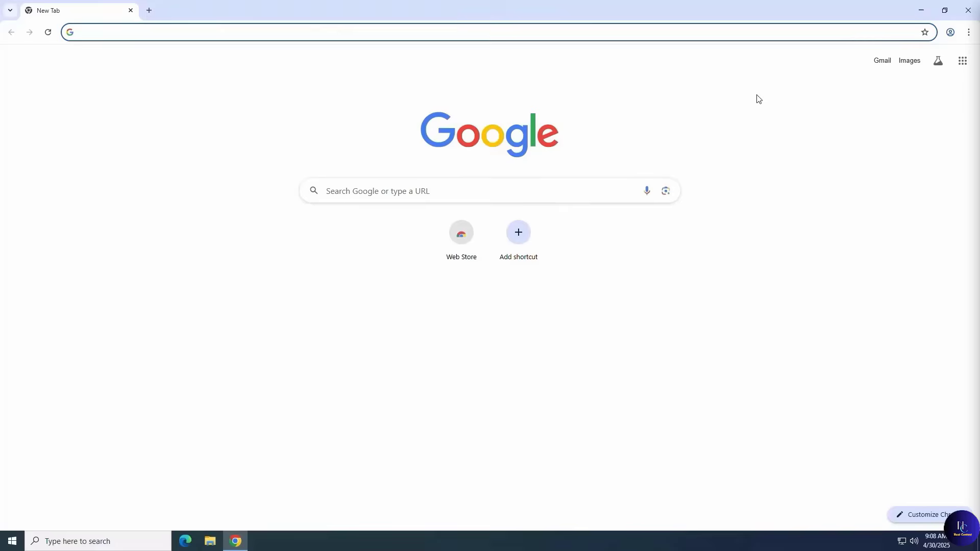
type("fly by ")
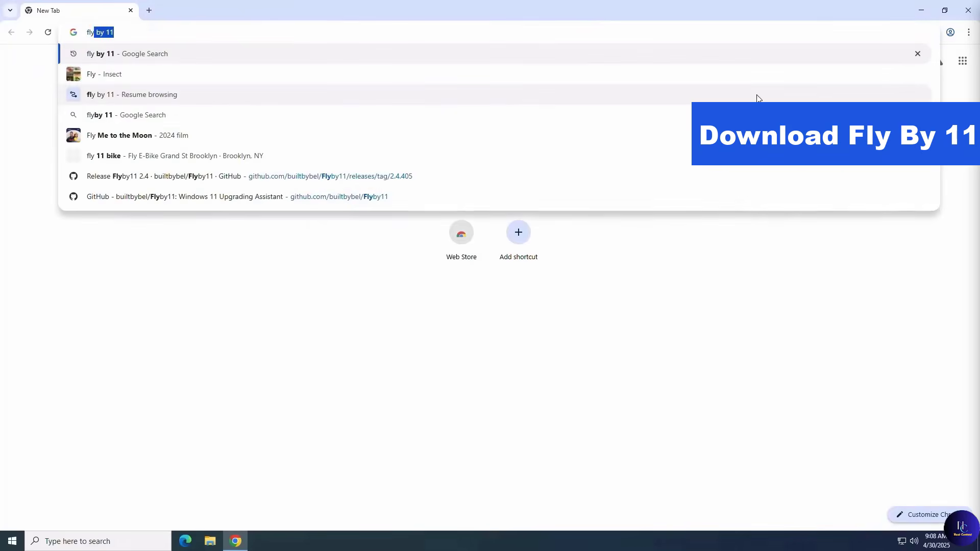
type("11")
key("Return")
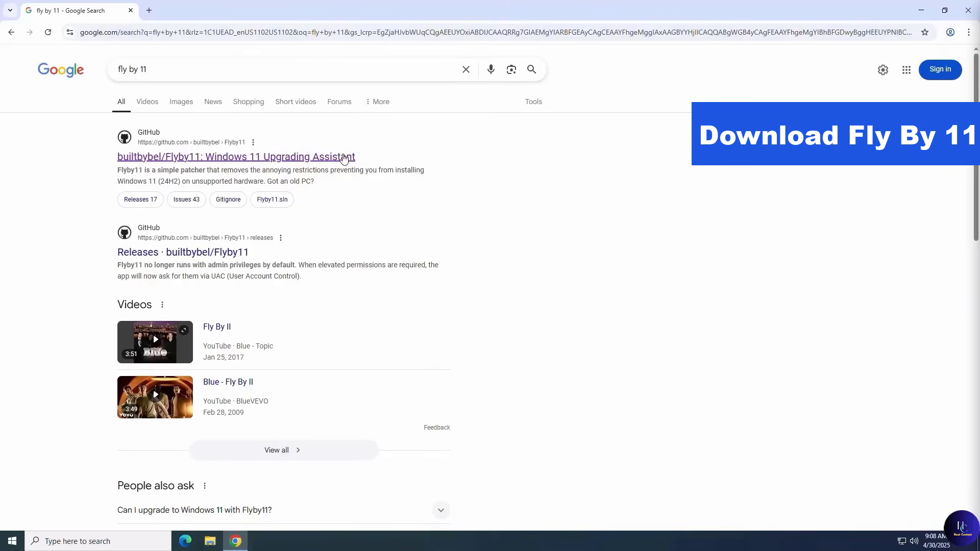
left_click(332, 163)
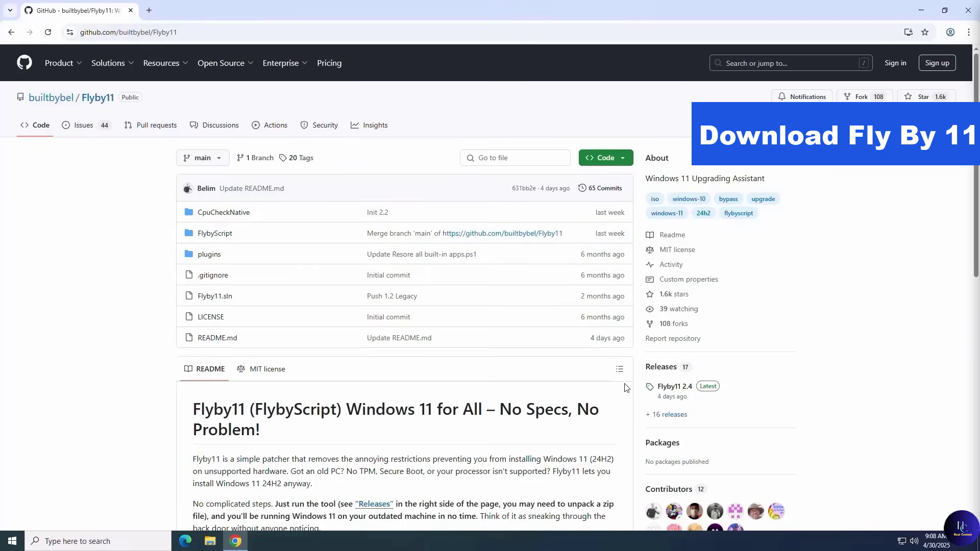
Step: Download Flyby11.zip from the Flyby11 2.4 release and show it in the Downloads folder
left_click(687, 389)
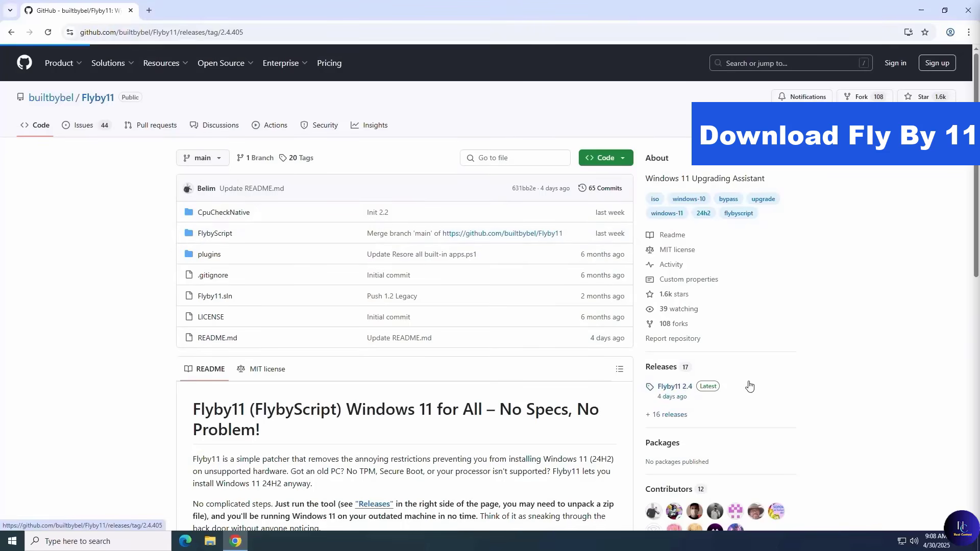
scroll(474, 334, "down", 1)
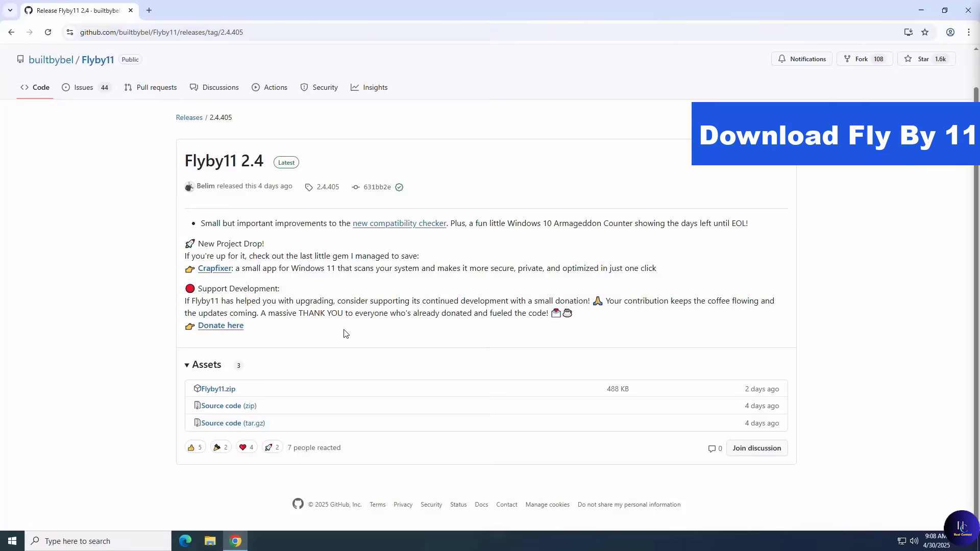
left_click(223, 393)
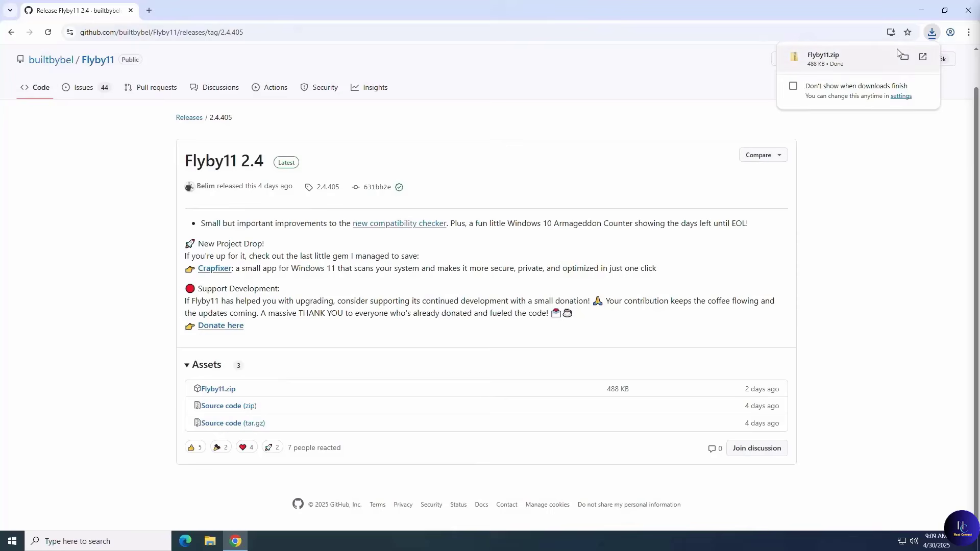
left_click(908, 60)
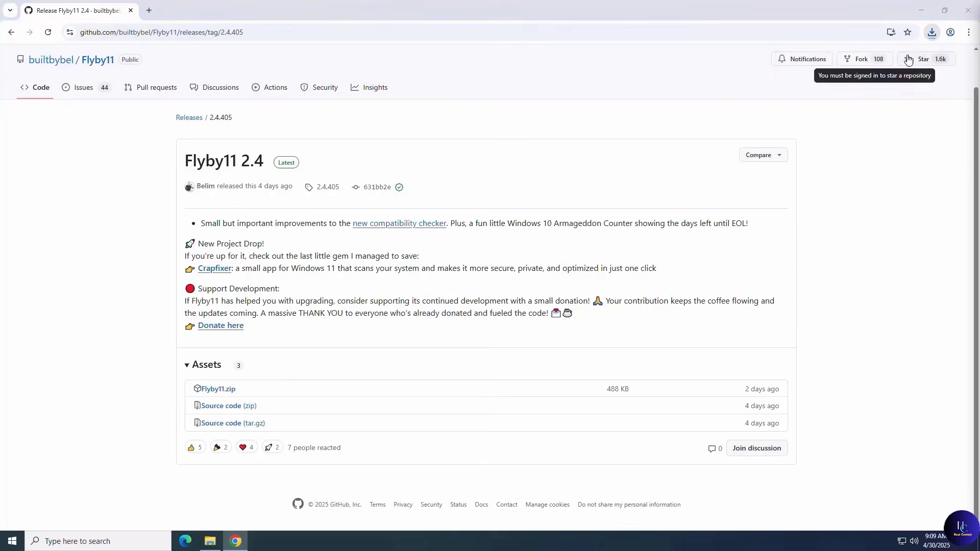
Step: Close Chrome, extract all of Flyby11.zip into Desktop\Fly by 11, and close both Explorer windows
left_click(967, 14)
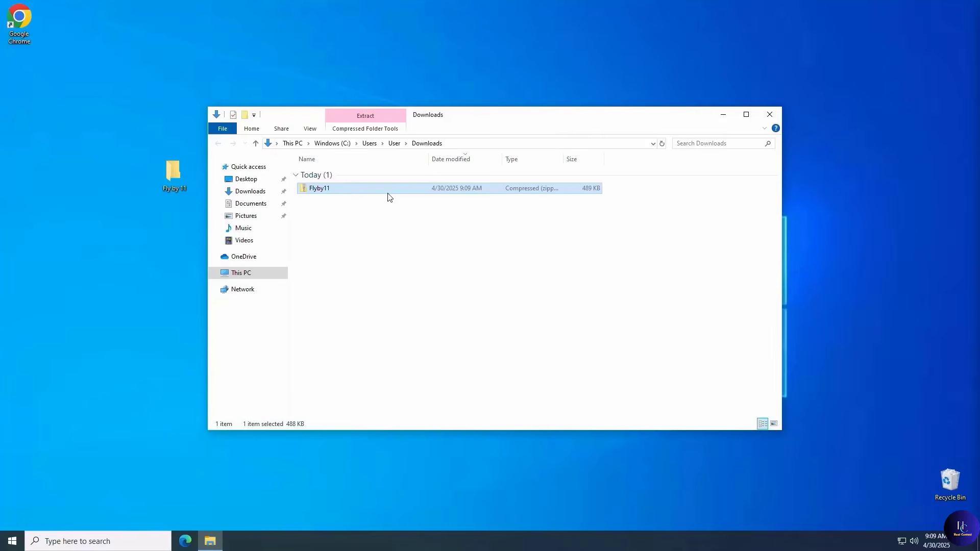
right_click(355, 190)
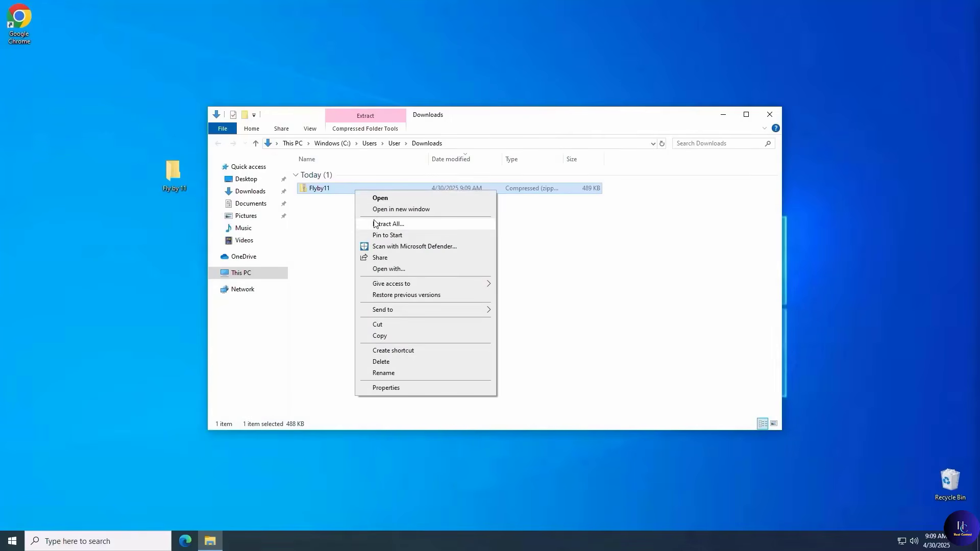
left_click(378, 224)
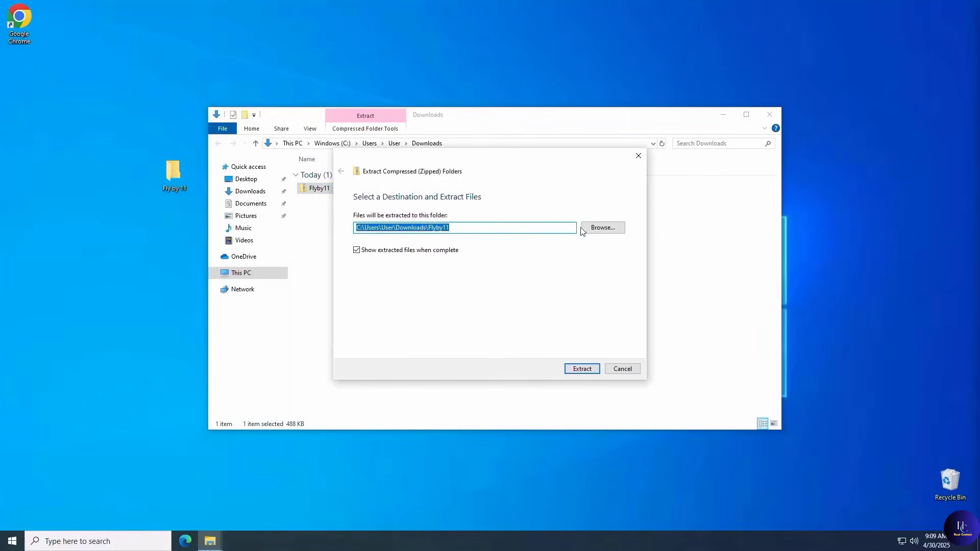
left_click(595, 227)
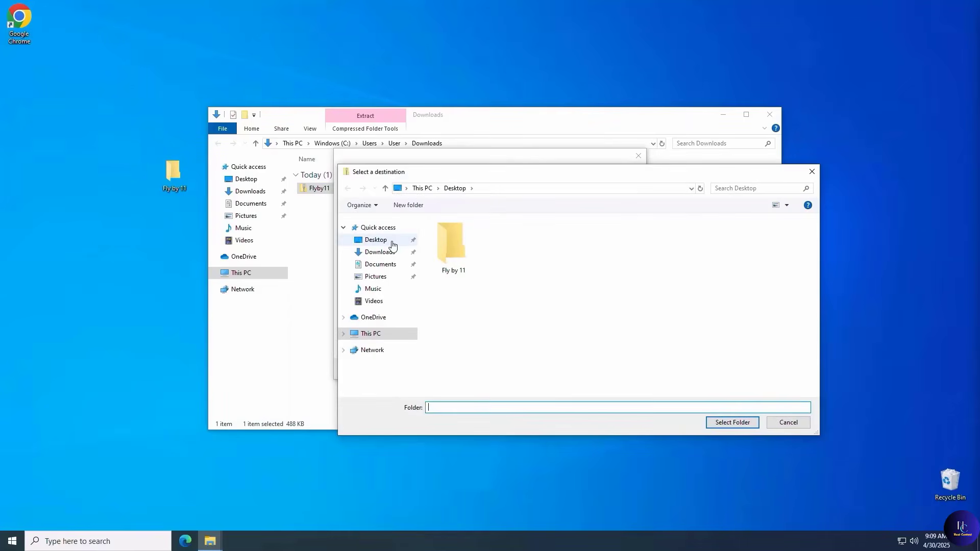
double_click(458, 258)
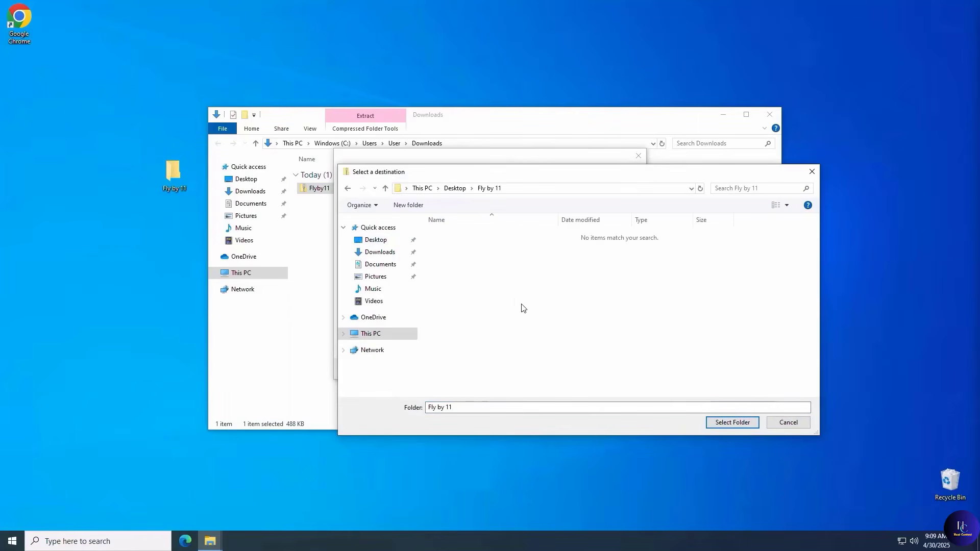
left_click(727, 423)
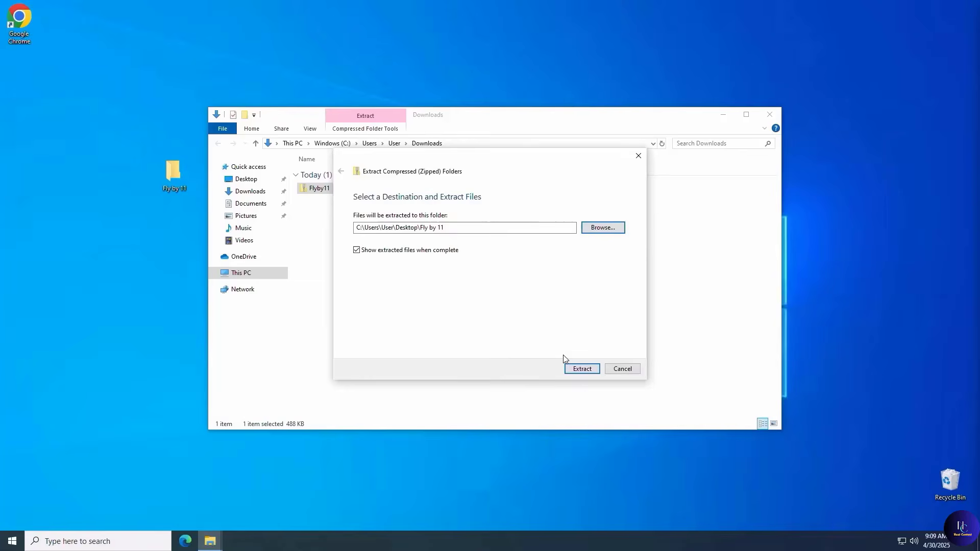
left_click(584, 370)
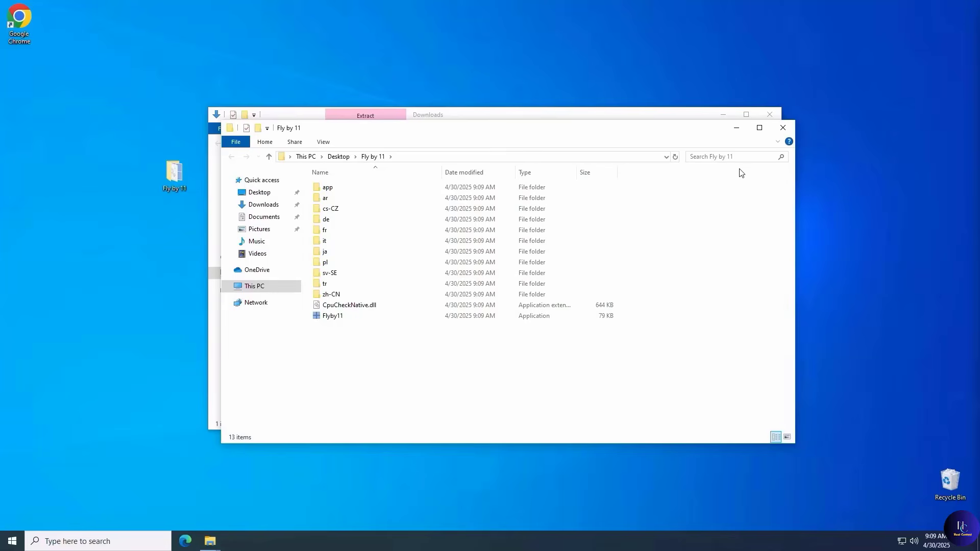
left_click(781, 130)
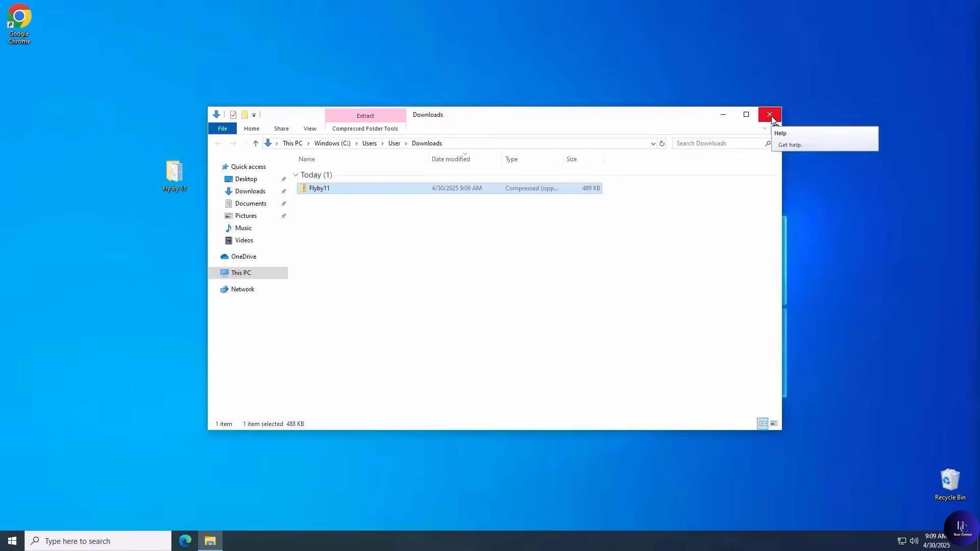
left_click(771, 115)
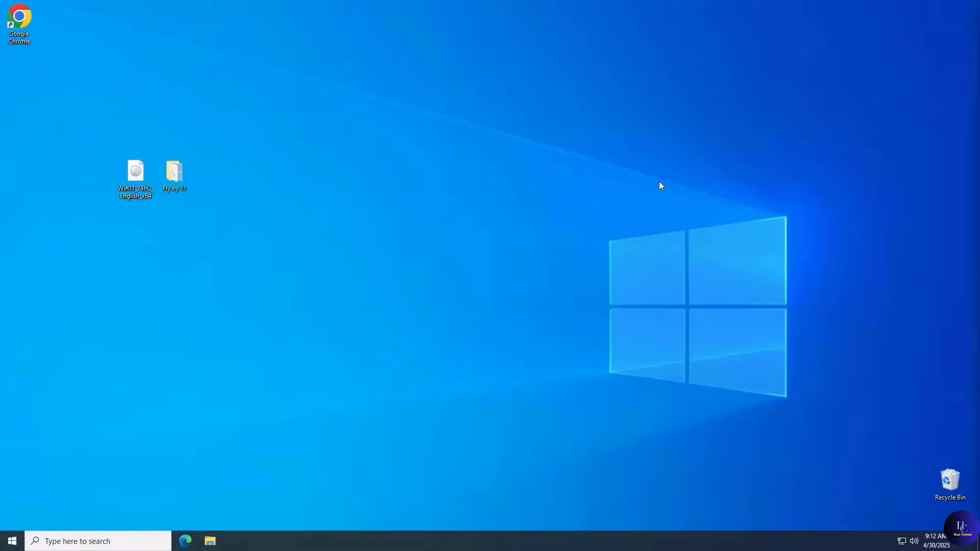
Step: Launch Flyby11 from the desktop Fly by 11 folder, choosing Run anyway at the SmartScreen warning
double_click(180, 185)
left_click(320, 306)
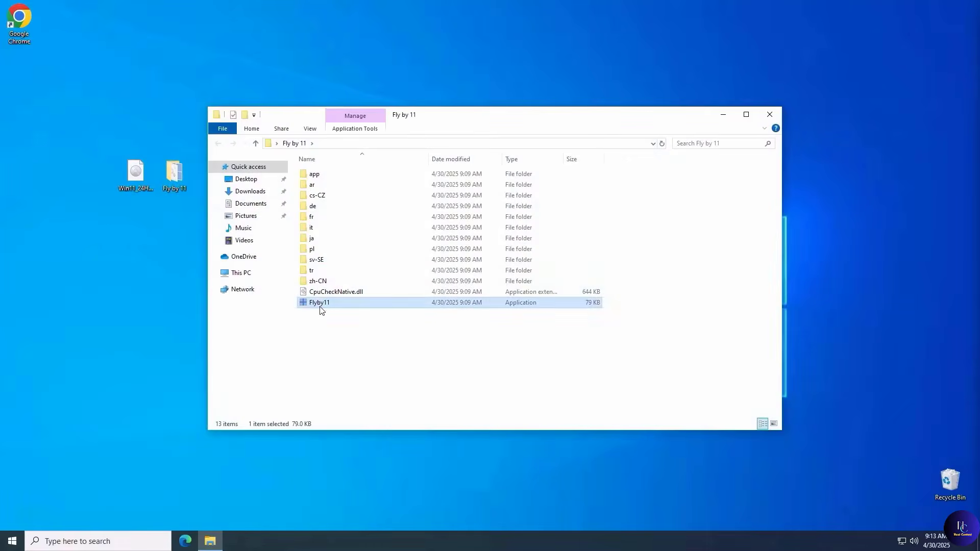
double_click(321, 304)
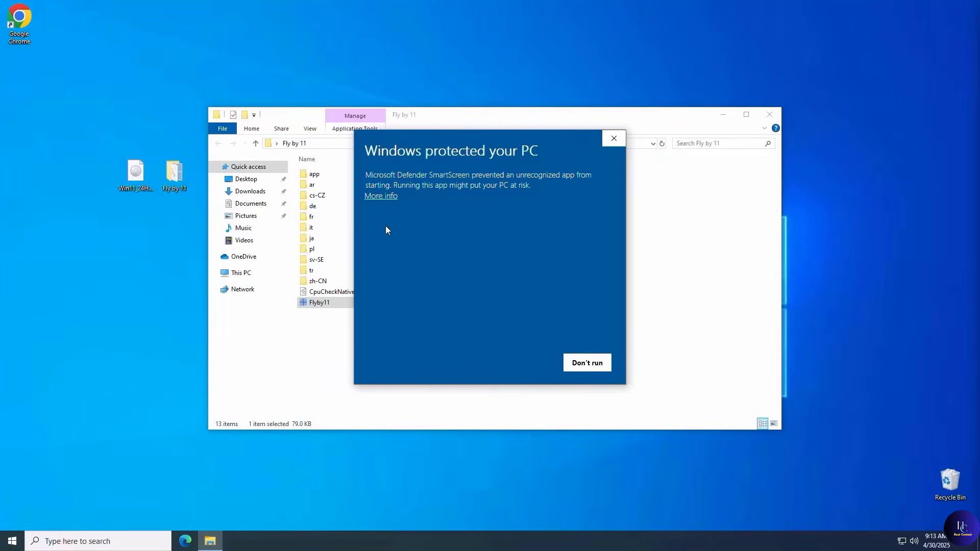
left_click(384, 196)
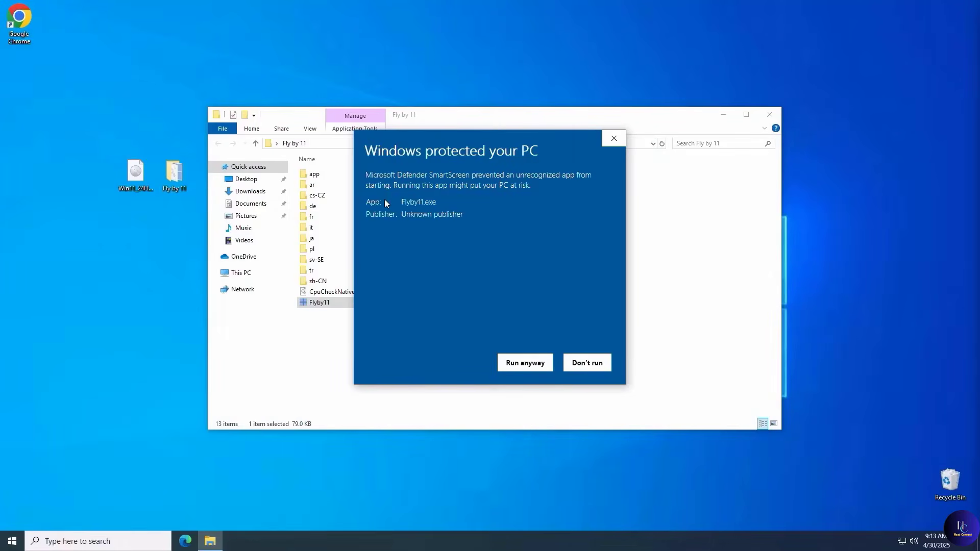
left_click(516, 363)
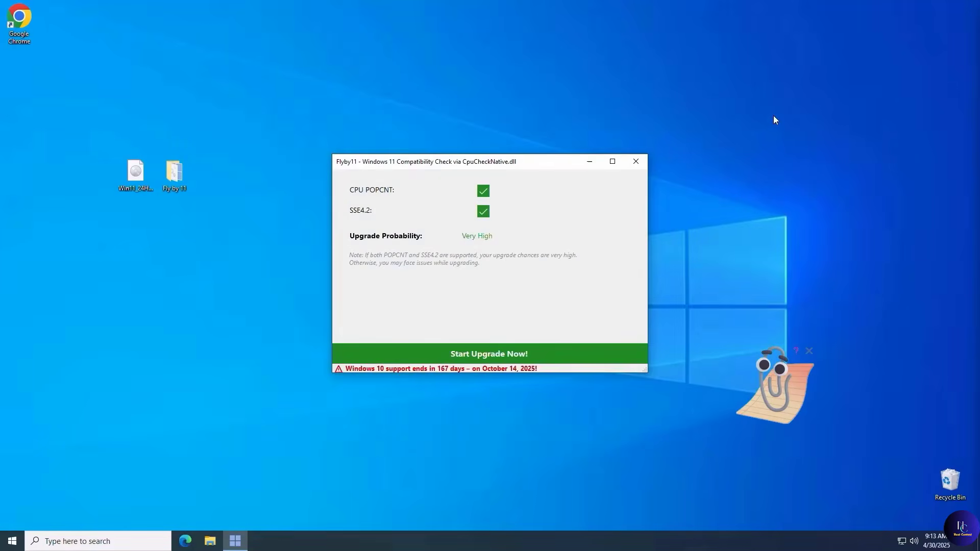
Step: Start the upgrade, drop the Win11 ISO into Flyby11, acknowledge Success, and minimize Flyby11
left_click(479, 353)
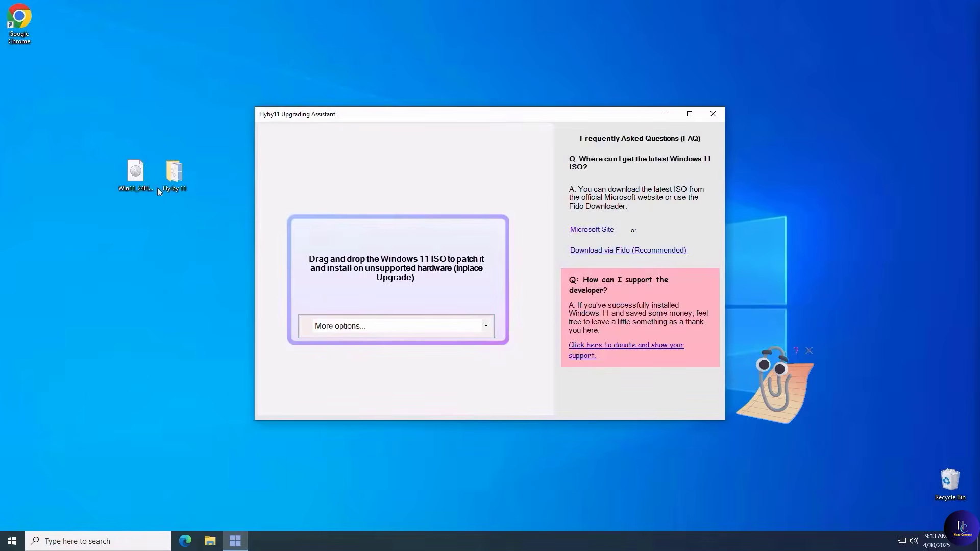
left_click_drag(135, 179, 393, 261)
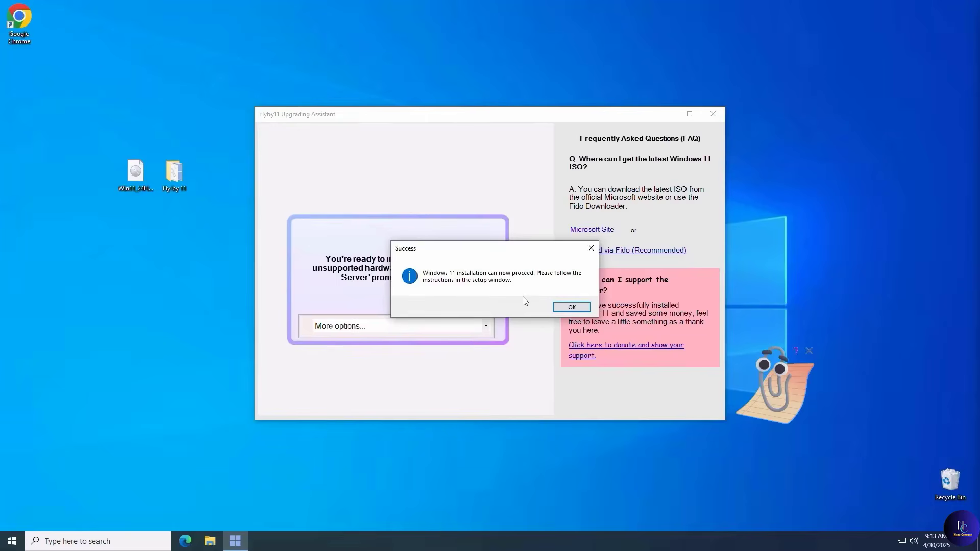
left_click(564, 307)
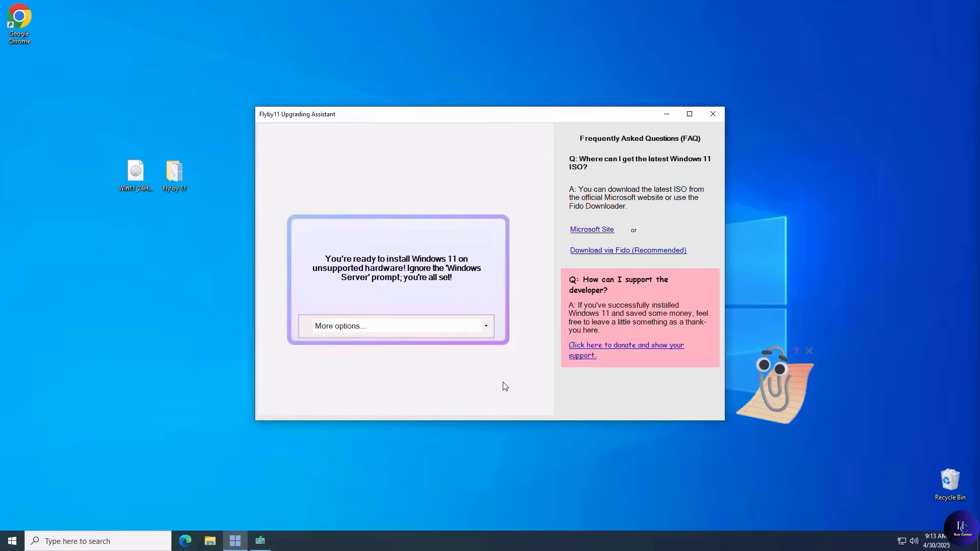
left_click(672, 115)
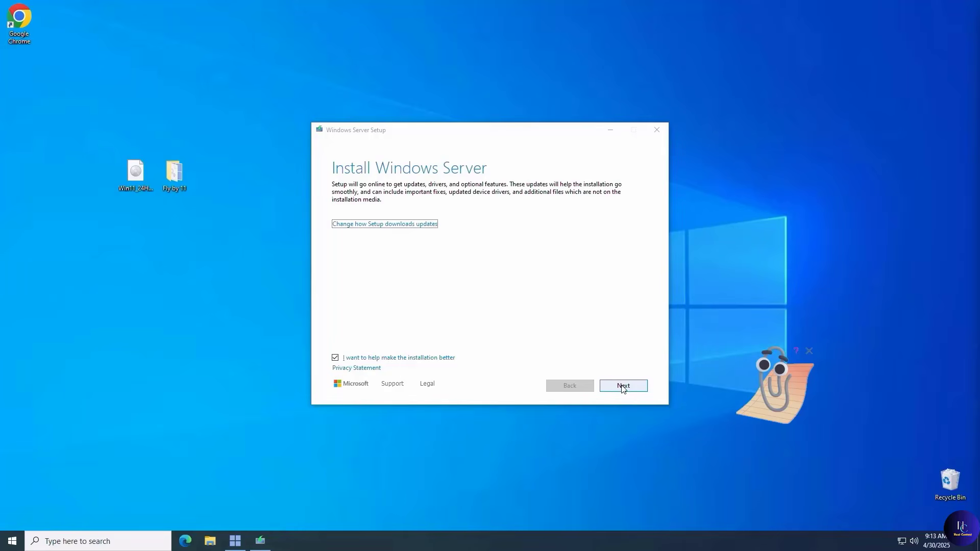
Step: Continue past the first Windows Setup page toward installing Windows 11 Pro
left_click(622, 387)
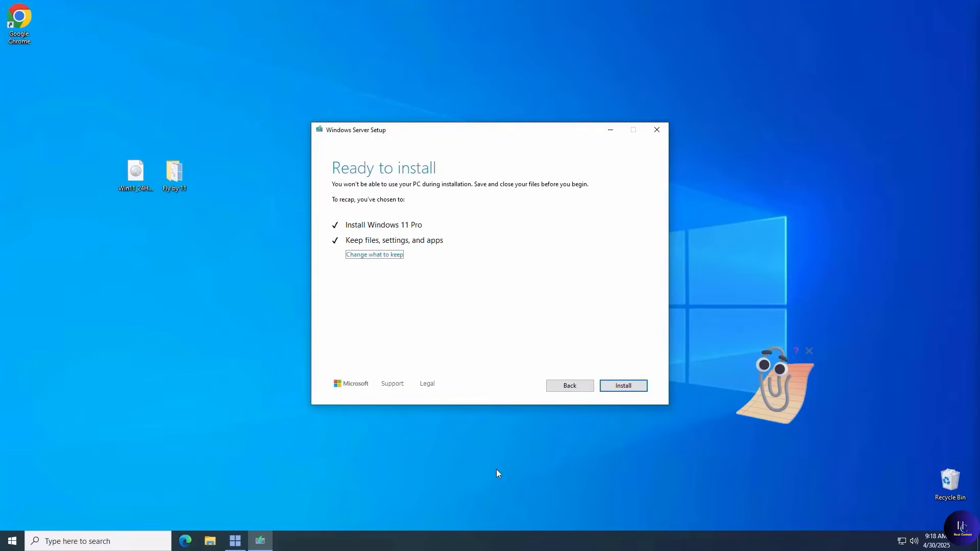
Step: Click Install to begin installing Windows 11 Pro
left_click(612, 386)
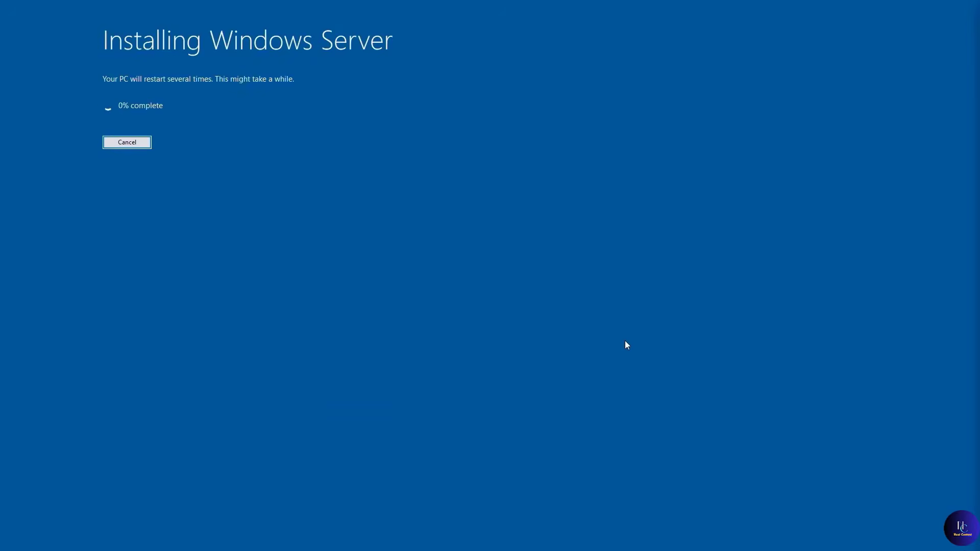